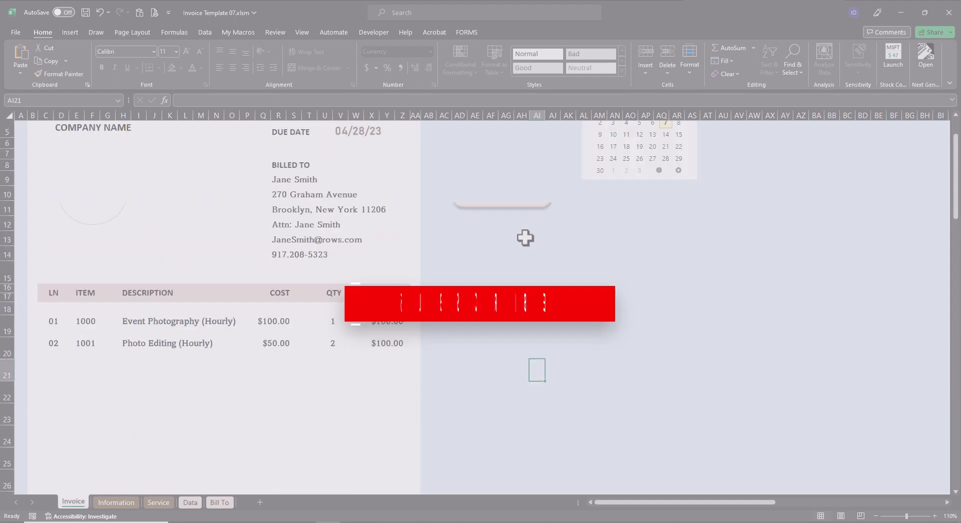
Add a Discount line of $5.00 below Tax in the invoice totals
scroll(525, 238, down, 6)
scroll(525, 238, down, 2)
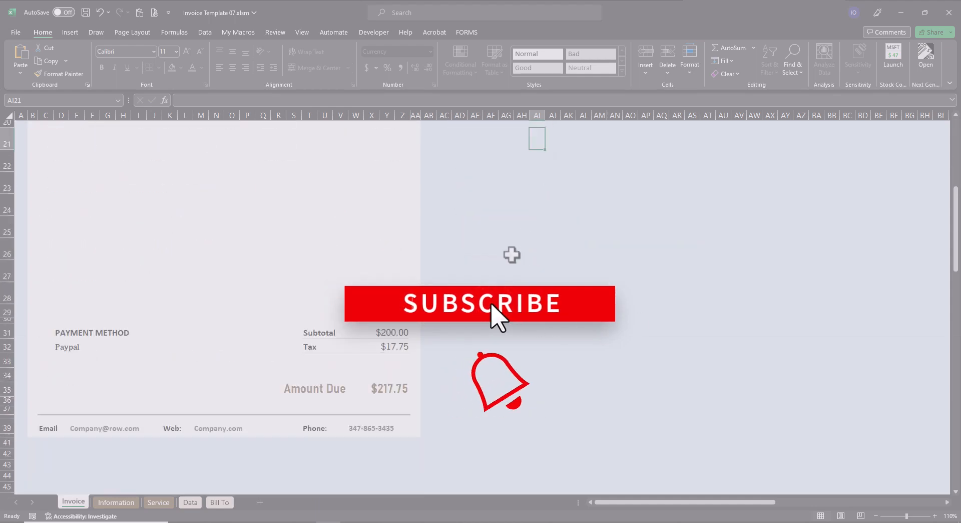
click(335, 360)
click(353, 362)
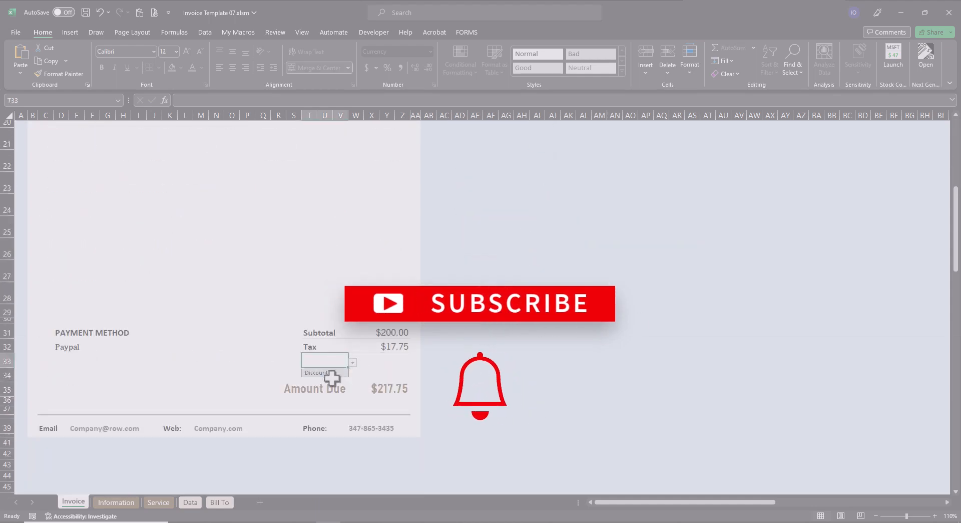
click(390, 361)
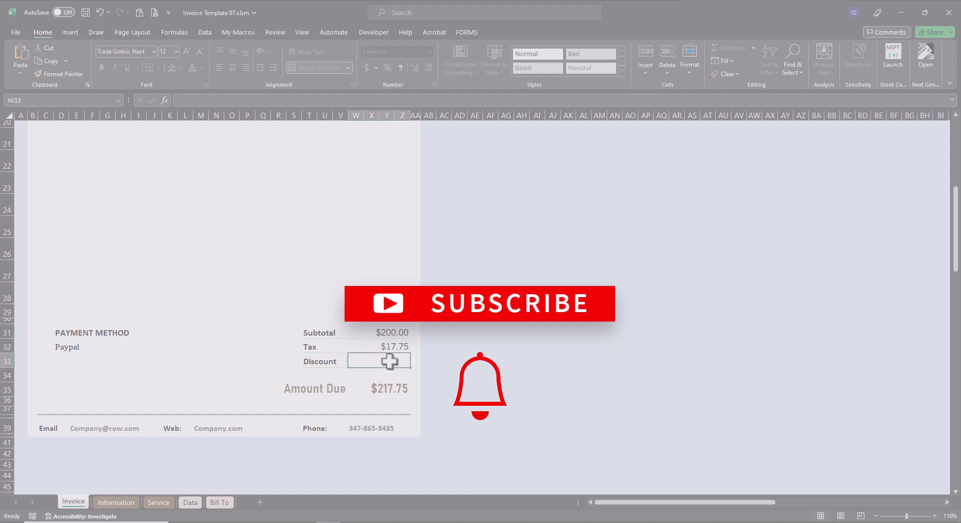
click(522, 345)
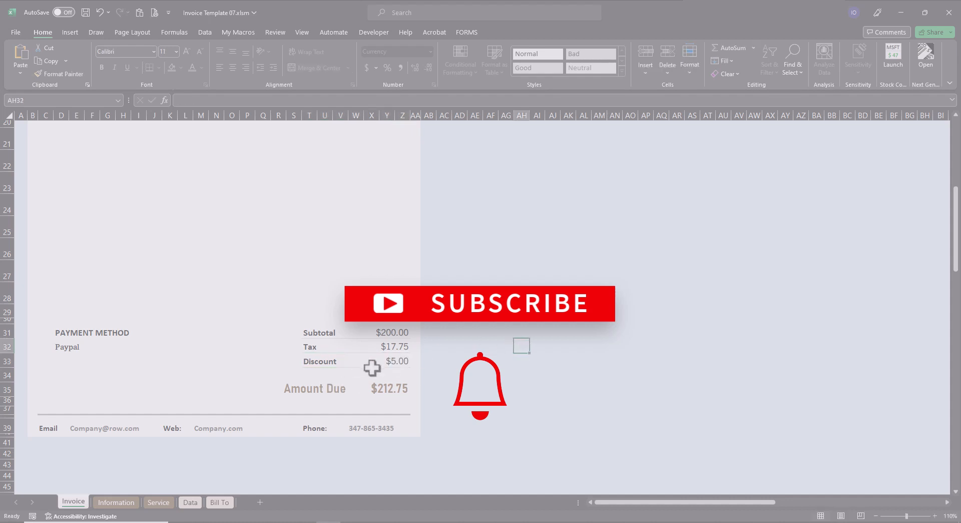
click(323, 365)
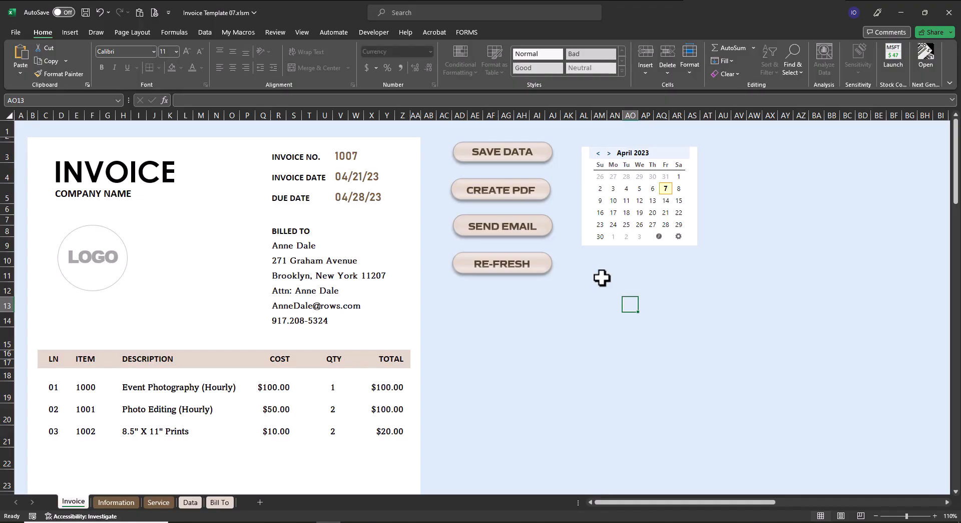
Save the current invoice's data with the Save Data macro and review its record on the Data sheet
click(532, 159)
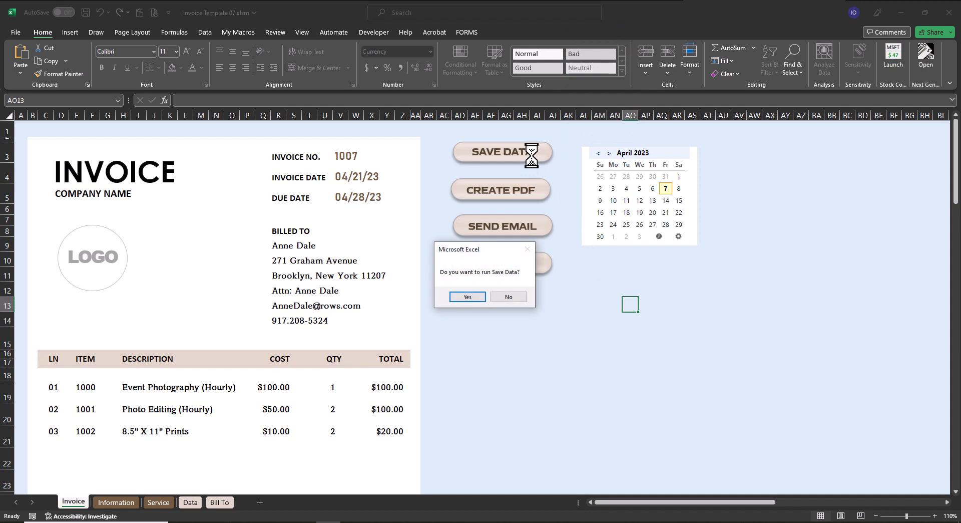
click(480, 299)
click(190, 502)
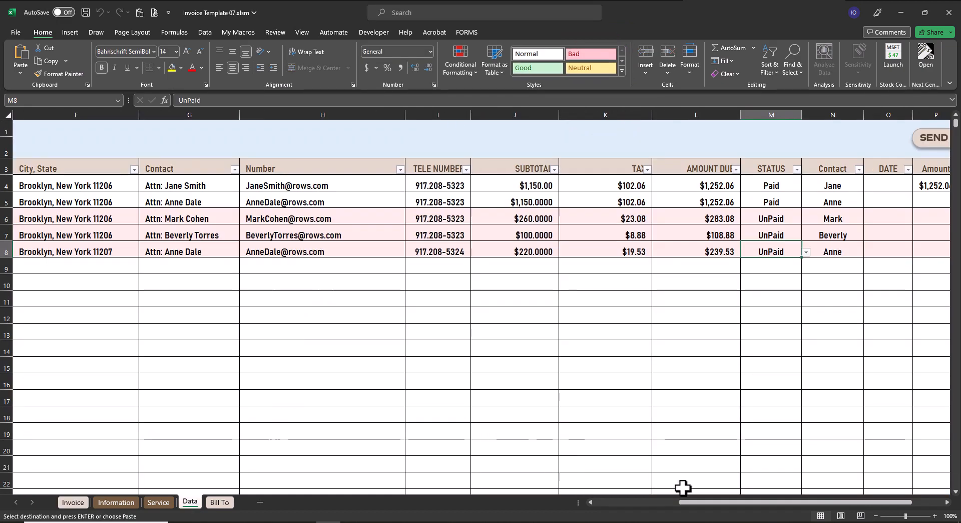
drag(687, 502, 545, 503)
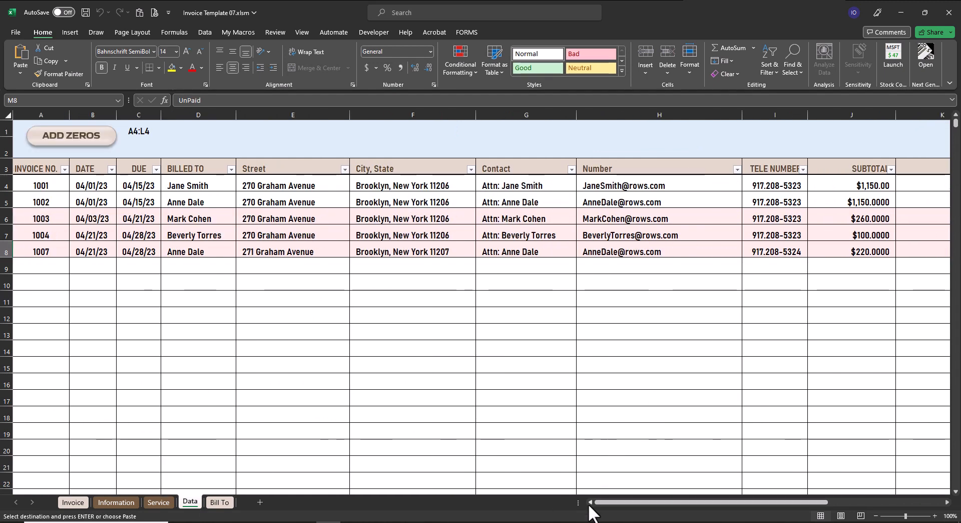
drag(601, 499, 805, 500)
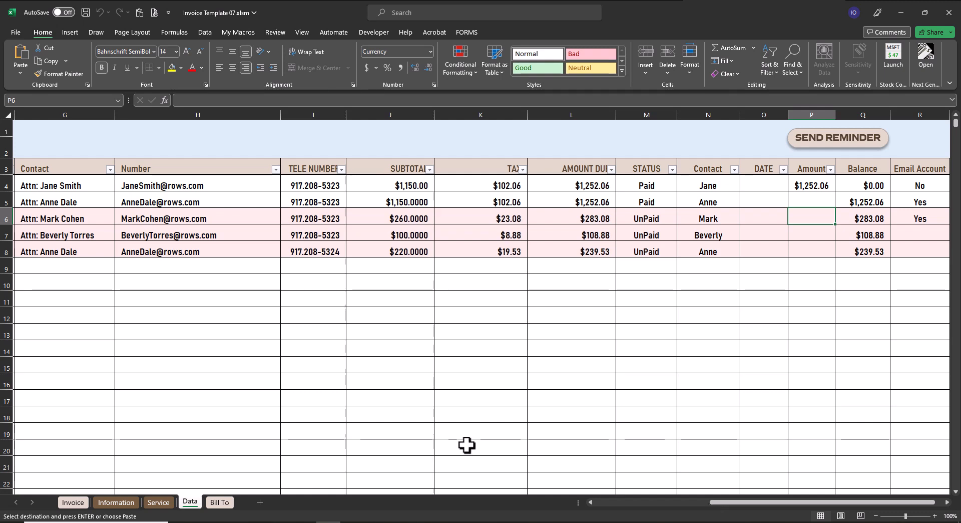
click(709, 502)
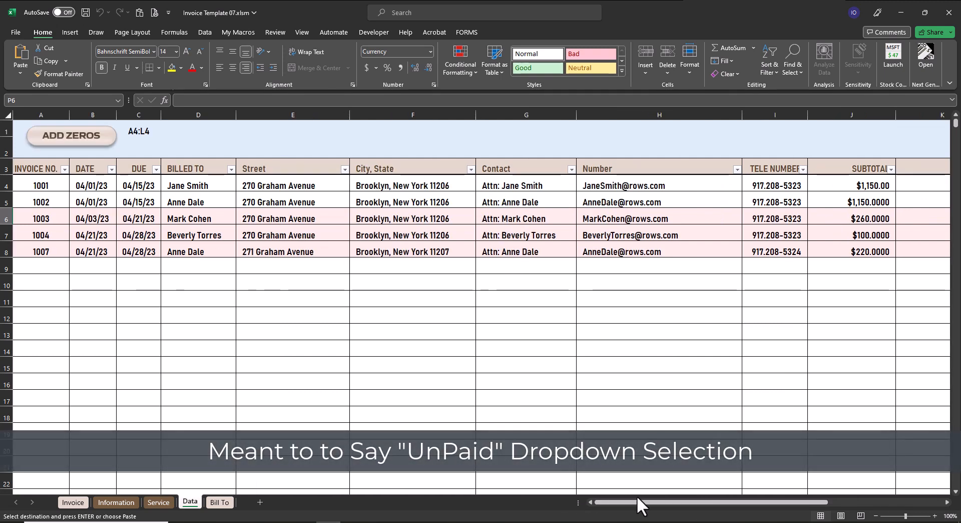
Set the status of invoices 1001 and 1002 to UnPaid on the Data sheet
drag(629, 502, 764, 502)
click(670, 188)
click(682, 186)
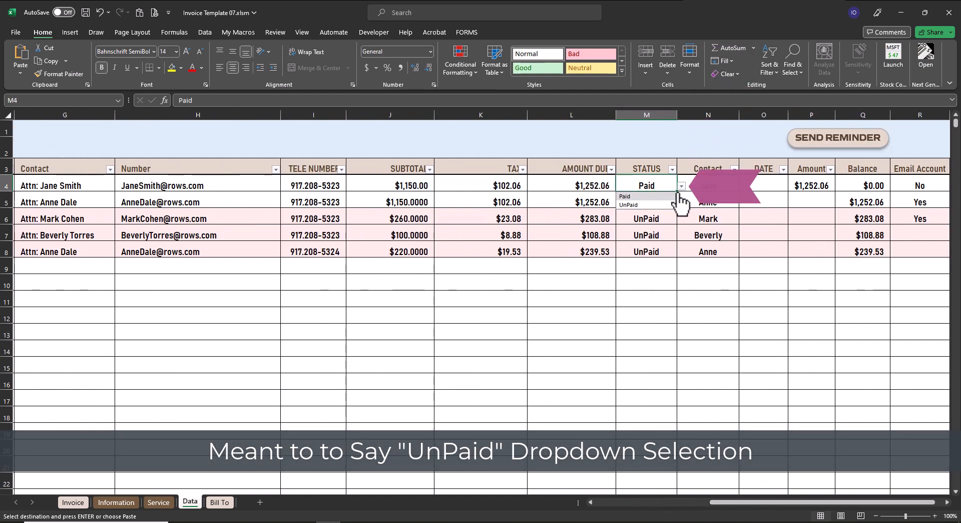
click(670, 205)
click(670, 203)
click(681, 202)
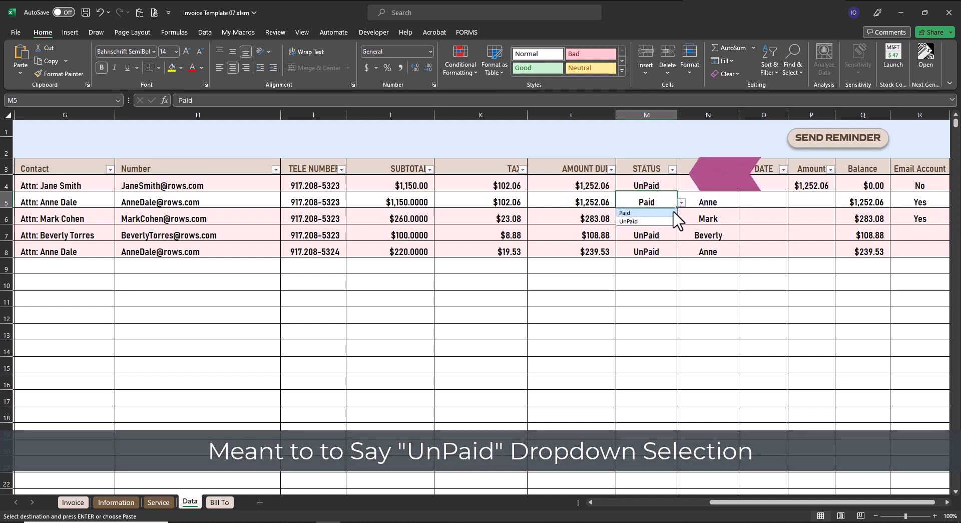
click(671, 222)
click(670, 344)
Create a PDF of invoice 1007 from the Invoice sheet and look through the generated page
click(73, 502)
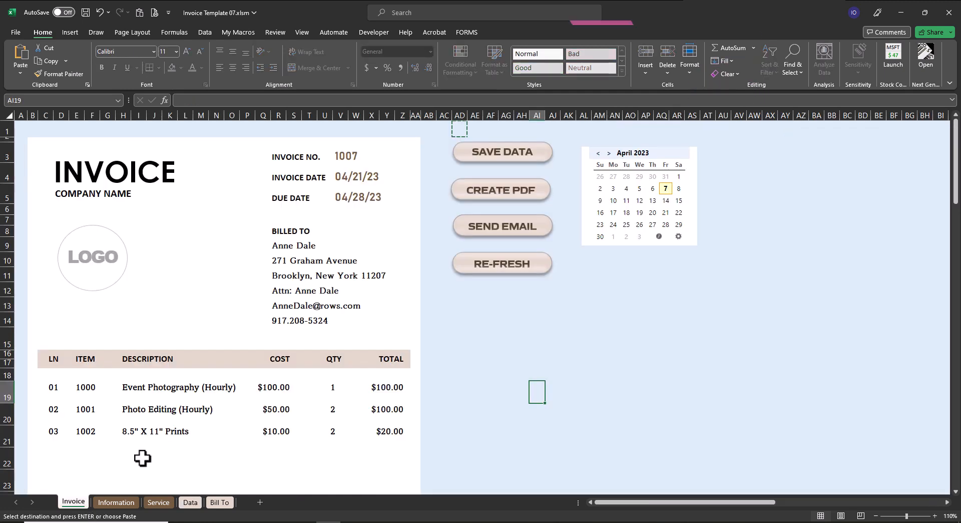
click(520, 201)
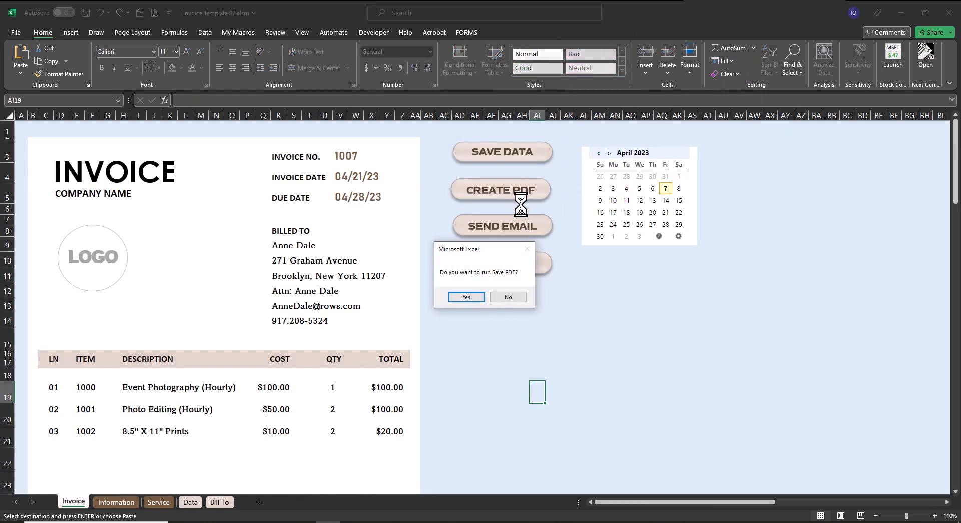
click(474, 300)
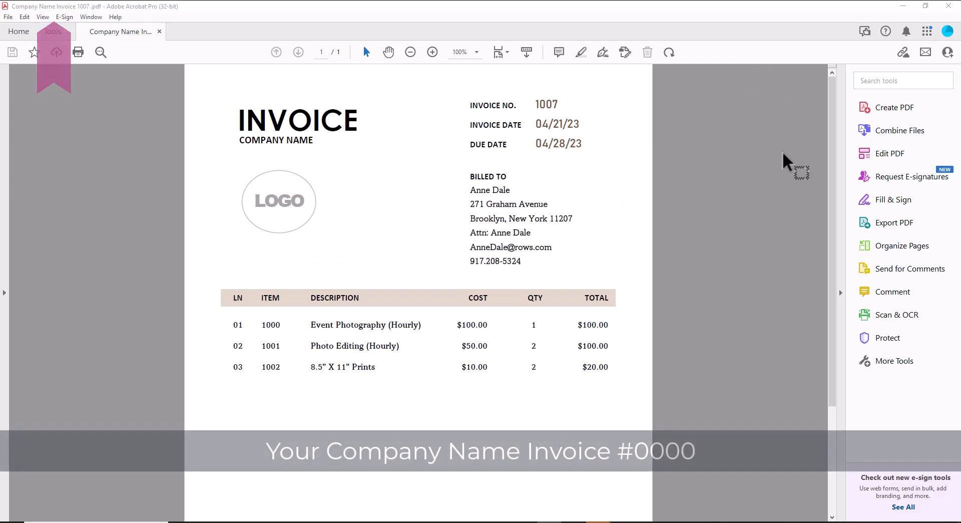
scroll(784, 160, down, 5)
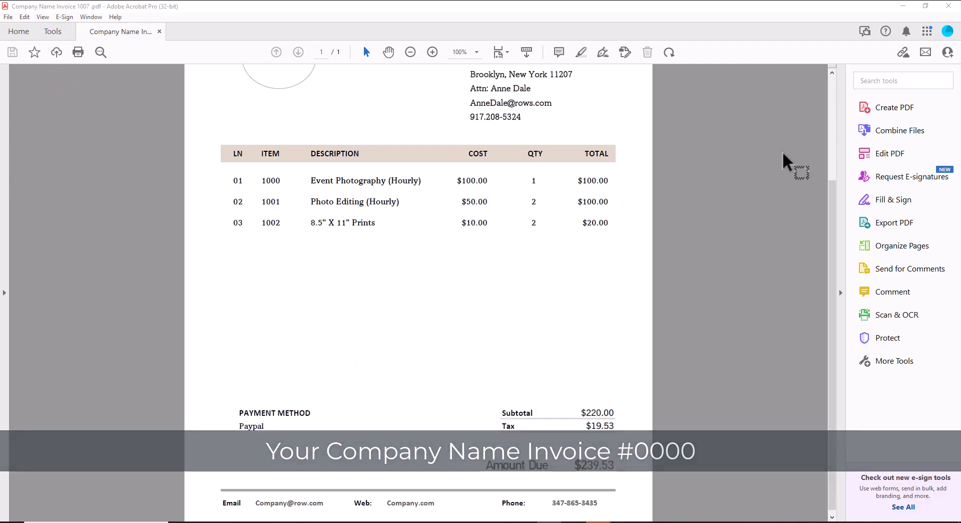
scroll(783, 160, up, 5)
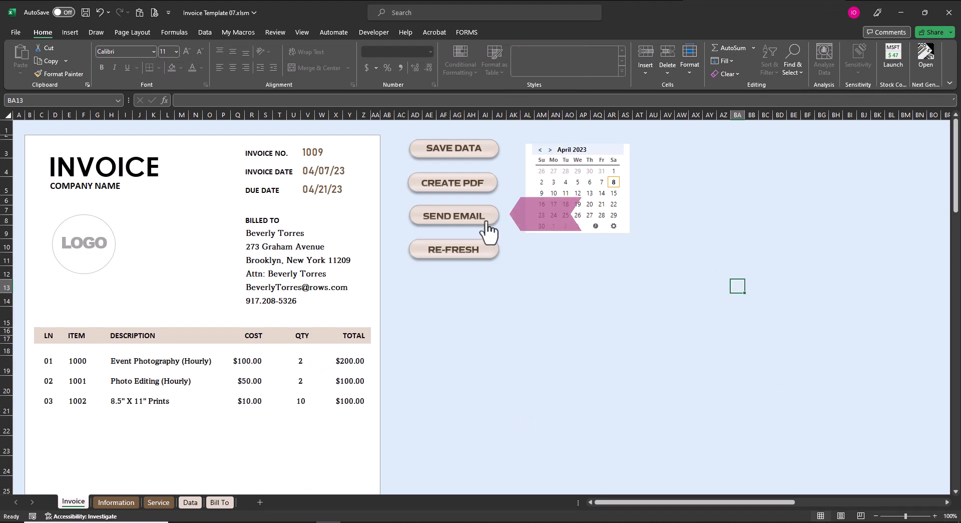
Run the Email Invoice macro for invoice 1009
click(487, 224)
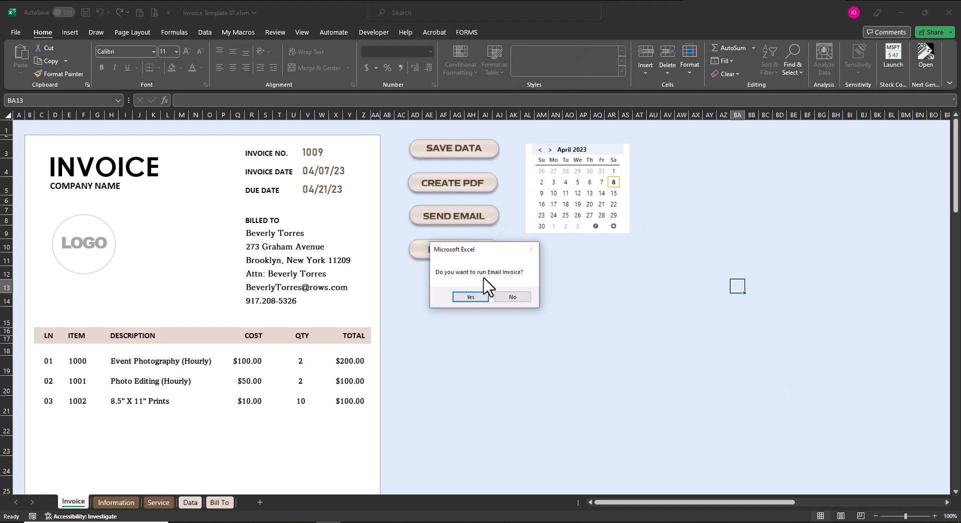
click(471, 297)
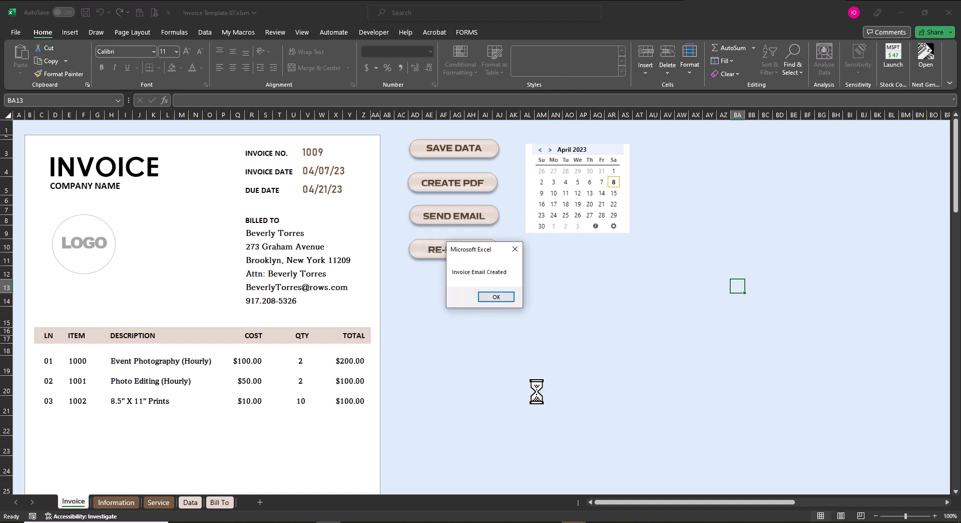
click(510, 296)
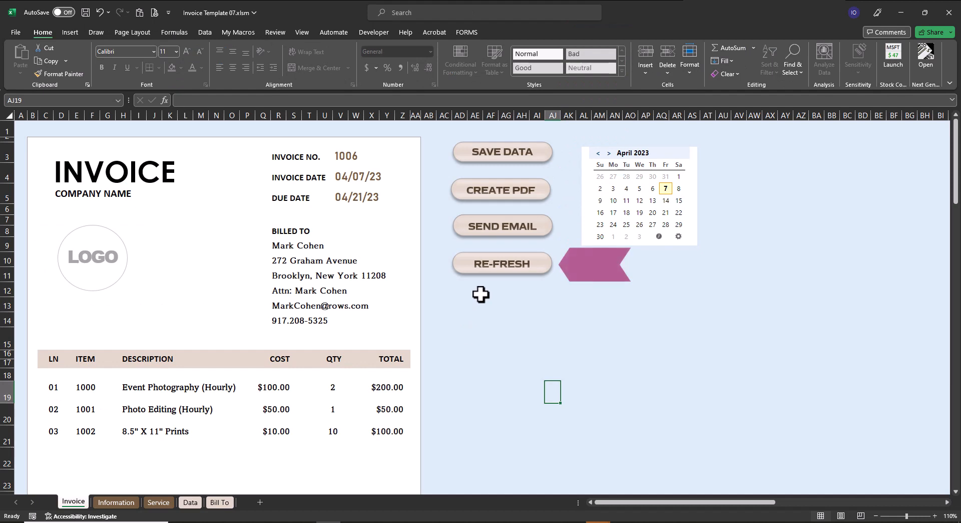
Reset the invoice form with the Refresh macro and look over the form down to its totals
click(483, 272)
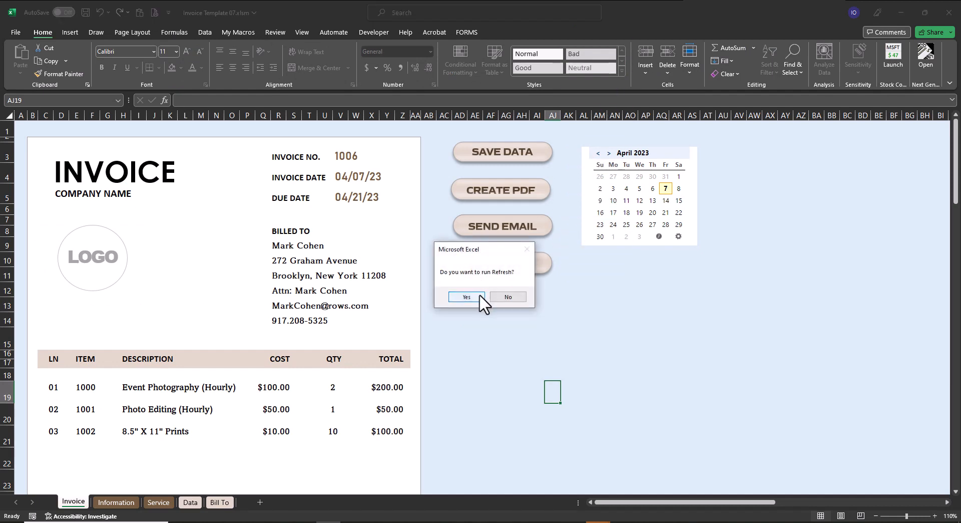
click(466, 297)
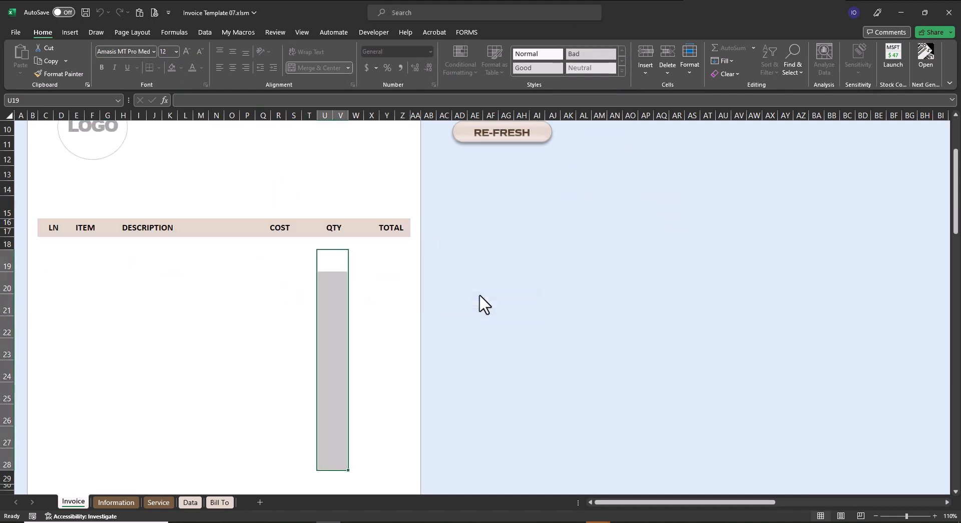
scroll(481, 299, up, 3)
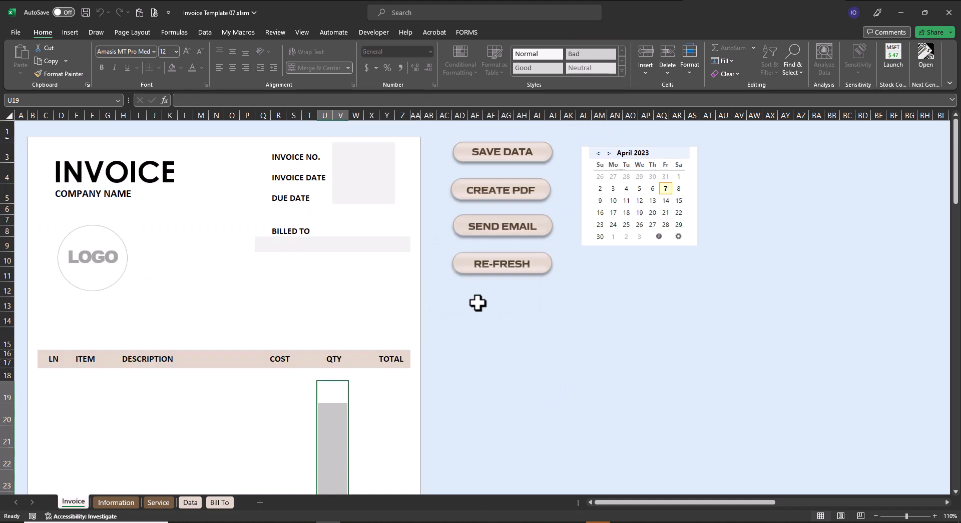
scroll(477, 302, down, 7)
scroll(477, 303, up, 7)
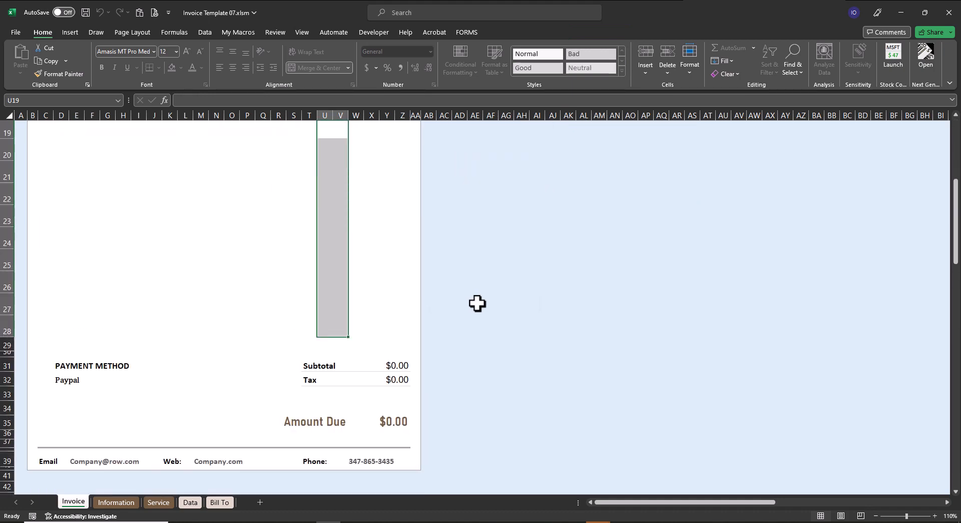
click(537, 342)
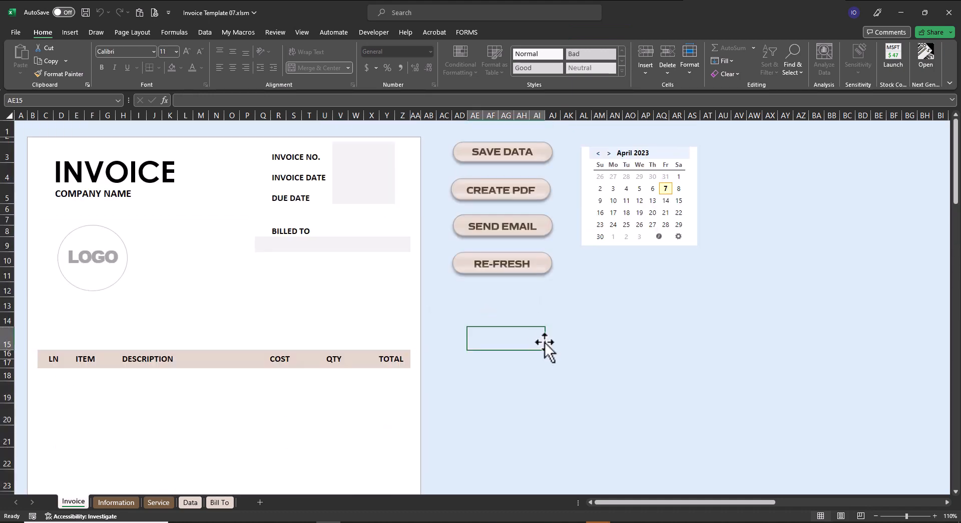
Fill in invoice number 1008, invoice date 04/07/23 and due date 04/21/23, and choose the fourth listed customer as Billed To
click(665, 212)
click(369, 244)
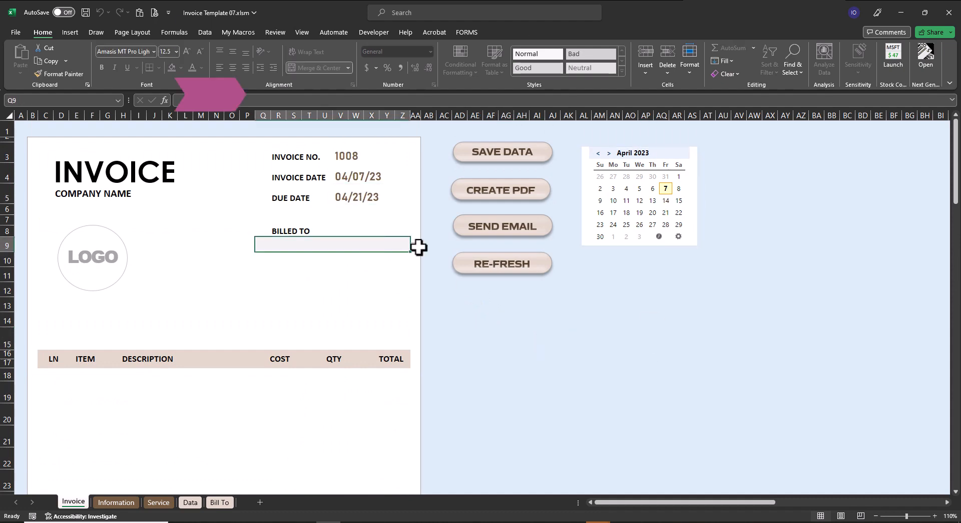
click(416, 247)
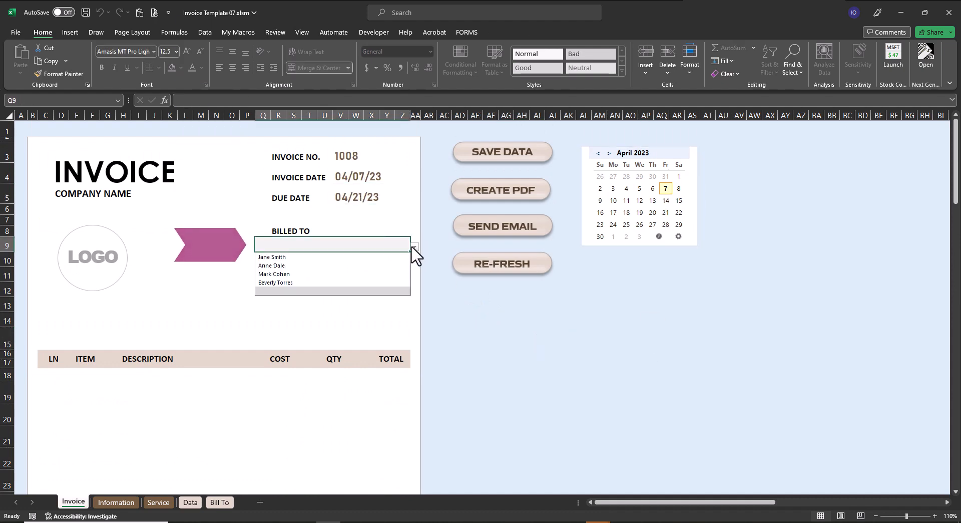
click(395, 282)
Add item 1000, Event Photography (Hourly), with quantity 2 as the first invoice line
scroll(395, 281, down, 2)
click(90, 319)
click(120, 333)
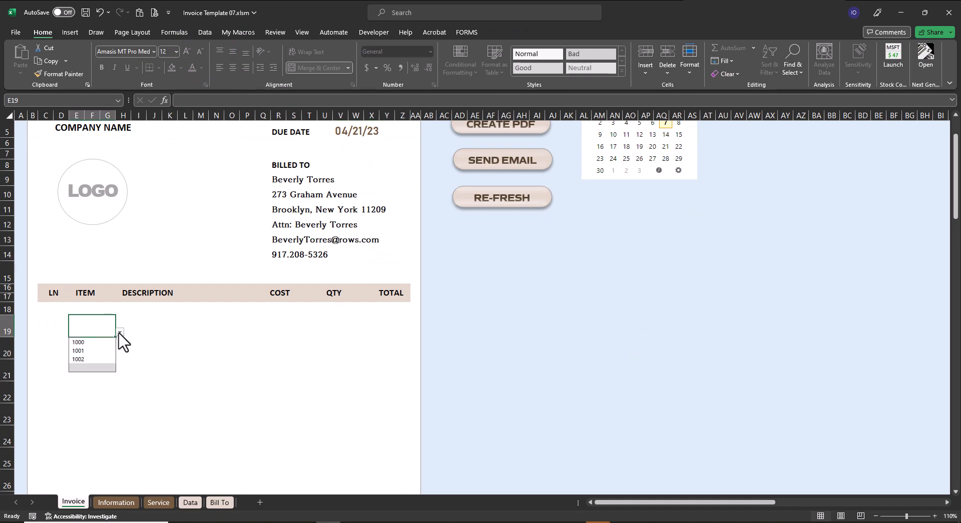
click(104, 350)
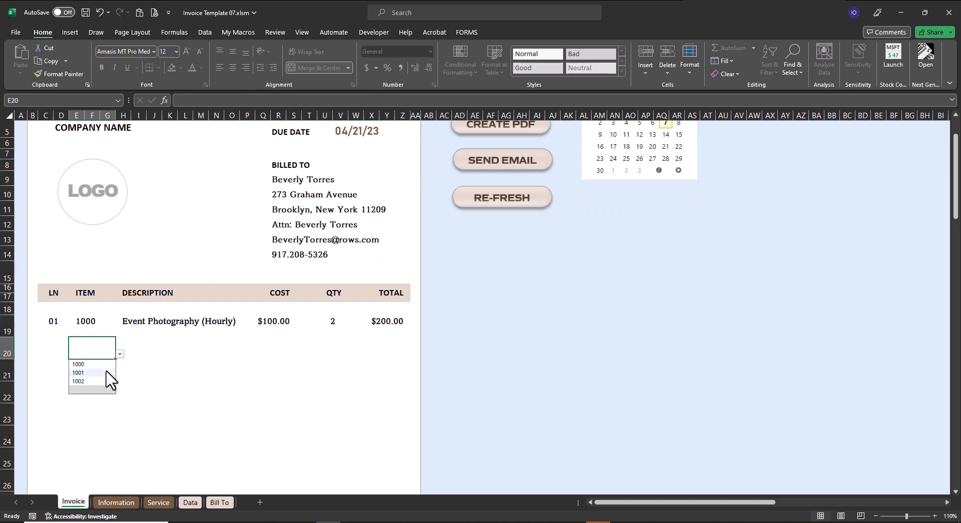
Add item 1001, Photo Editing (Hourly), with quantity 2 as the second invoice line
click(95, 373)
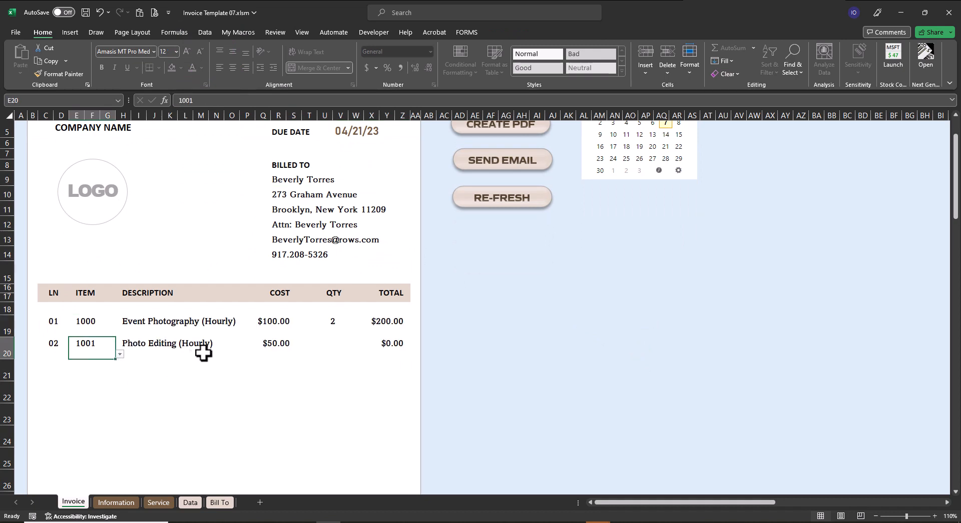
click(331, 346)
text(2)
key(Return)
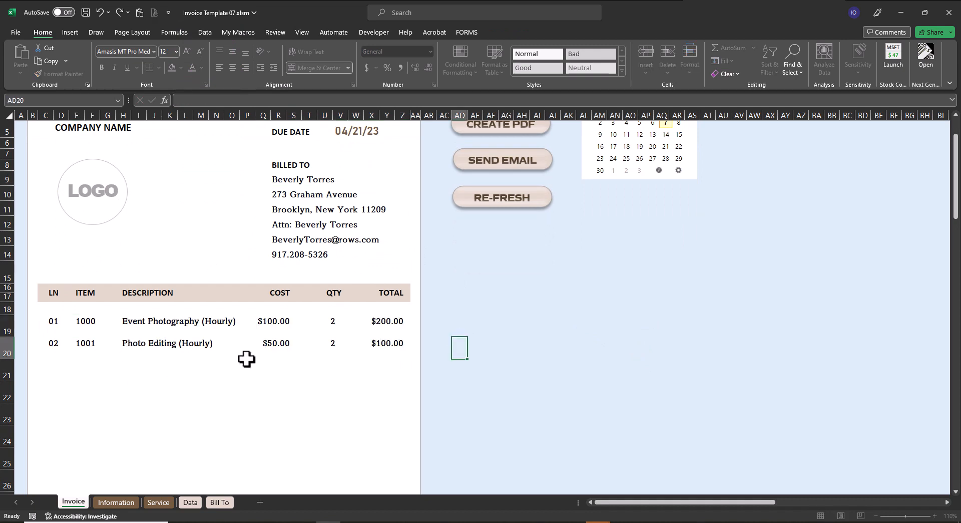
Add item 1002, 8.5" X 11" Prints, with quantity 10 as the third invoice line
click(82, 370)
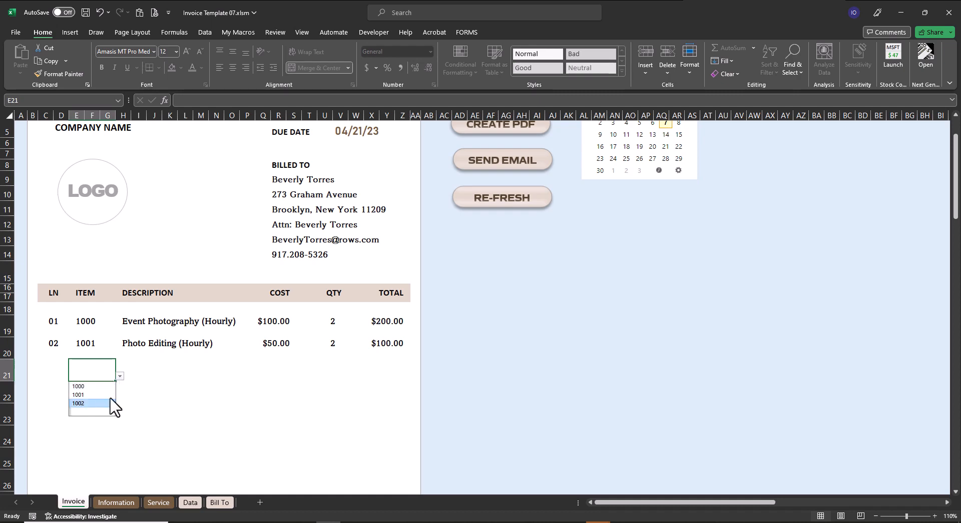
click(111, 402)
click(334, 368)
text(10)
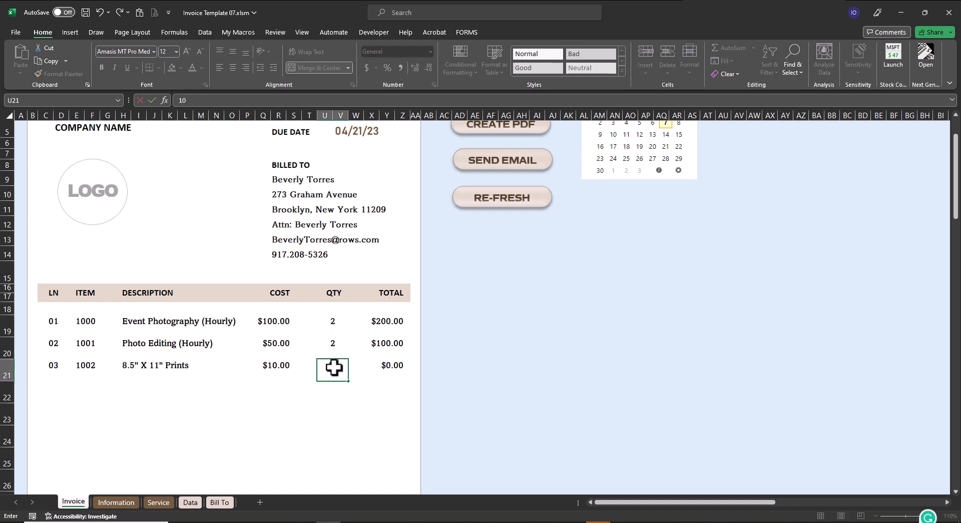
click(536, 367)
Add a Discount line of $50 directly below the Tax line in the invoice totals
scroll(529, 358, down, 4)
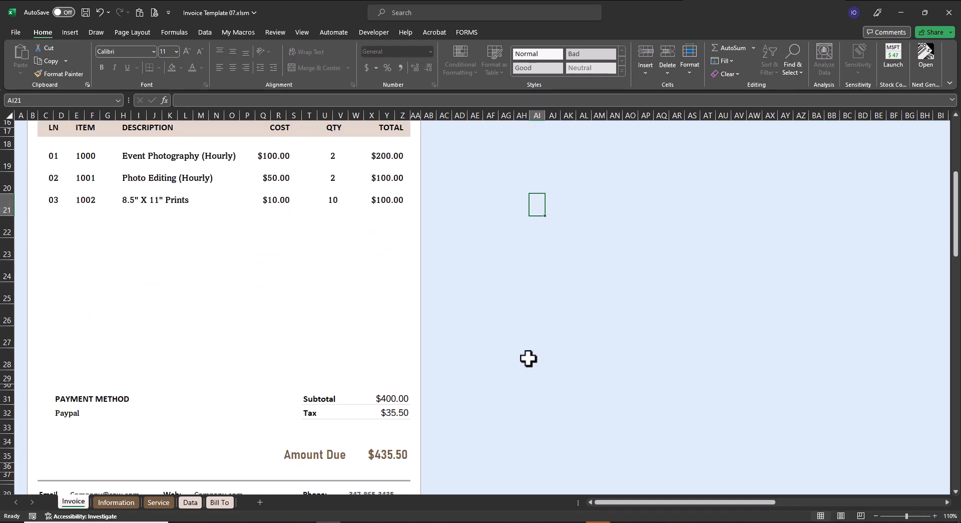
click(345, 427)
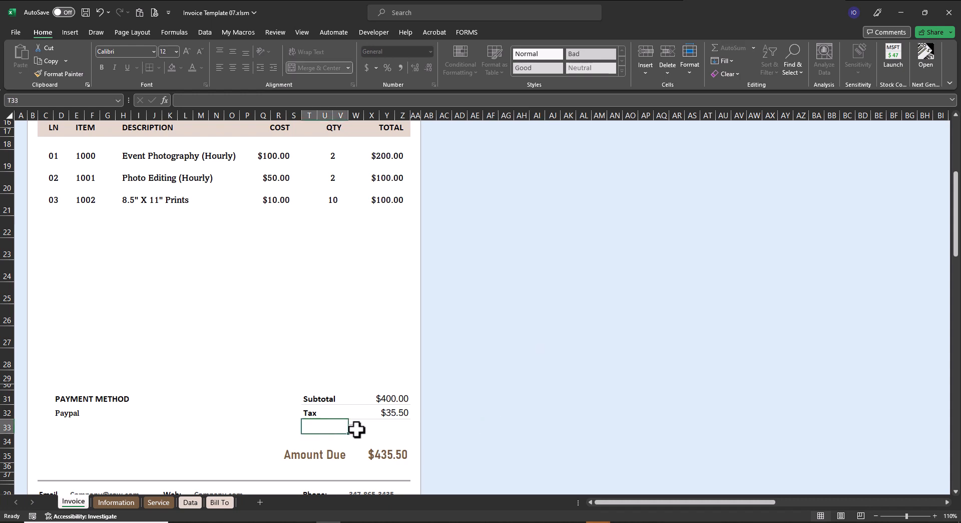
text(Discount)
click(403, 430)
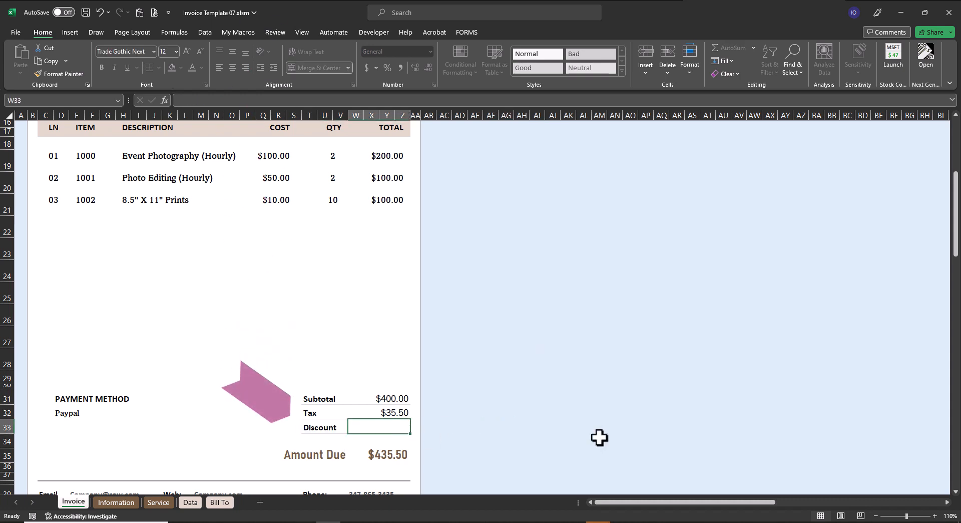
key(BackSpace)
text(50)
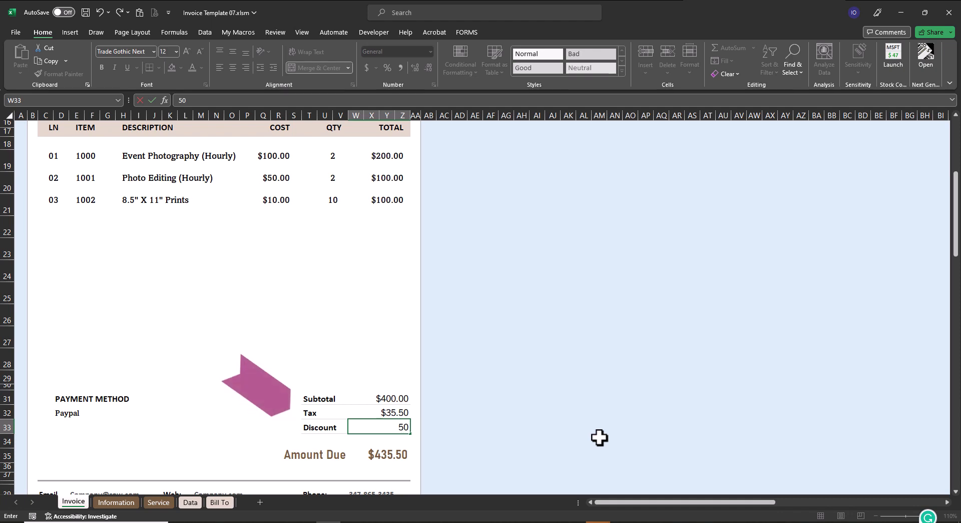
click(643, 337)
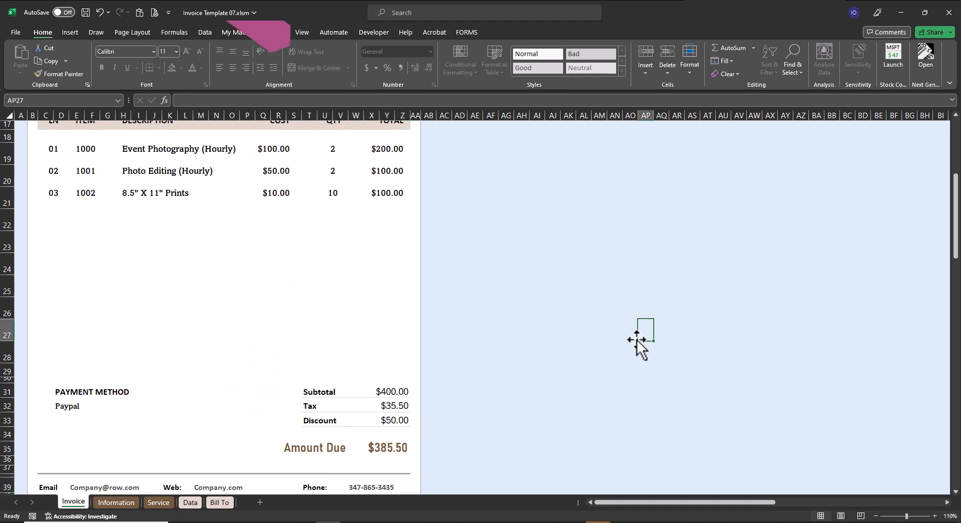
Clear the discount amount from the invoice totals and select the cell beside it
click(391, 426)
key(Delete)
click(332, 417)
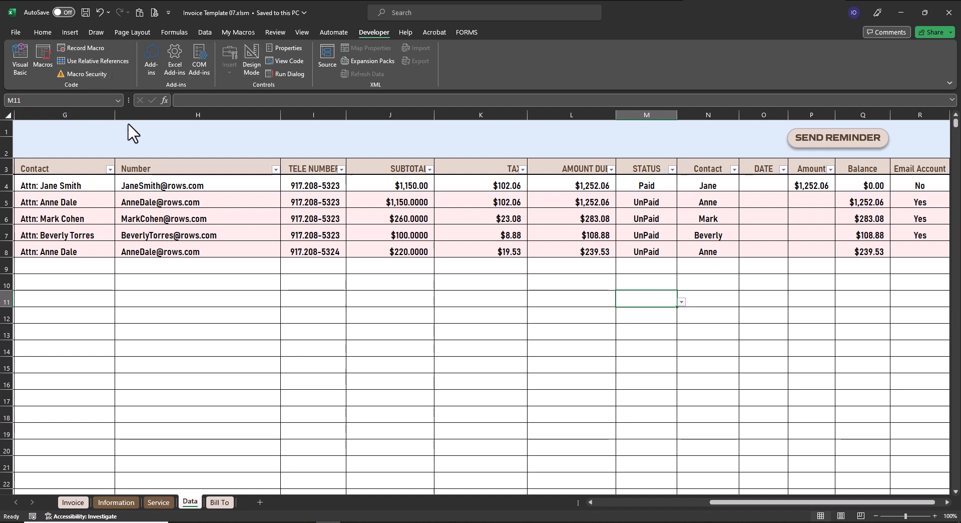
key(alt+F11)
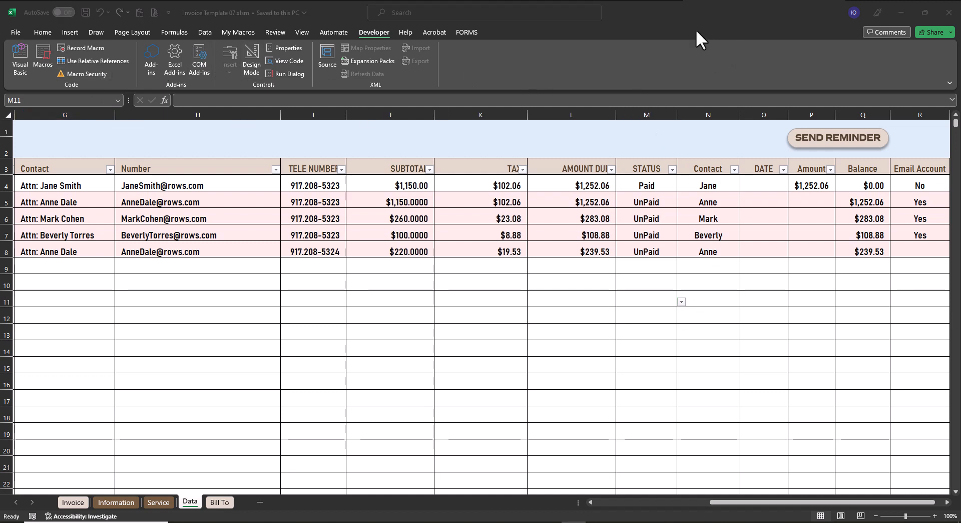
click(716, 503)
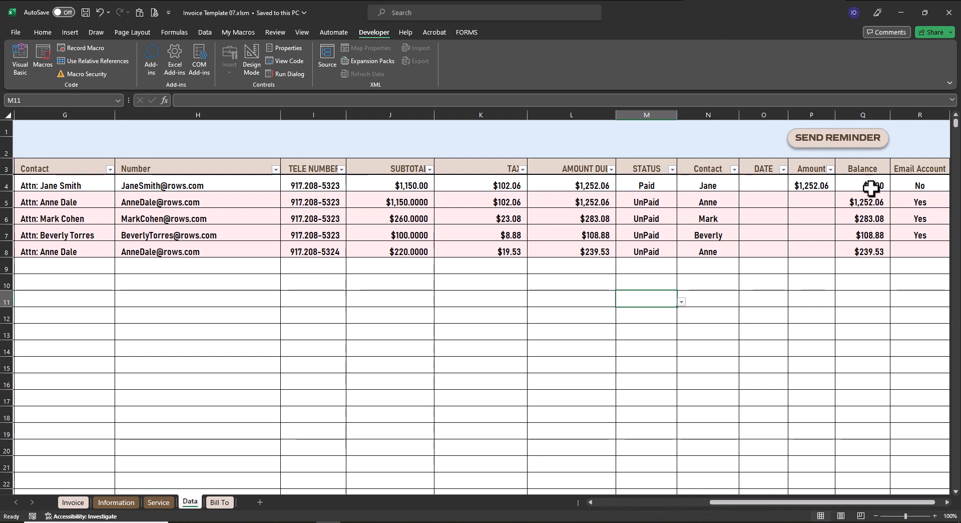
Run Send Reminder twice from the Data sheet, confirming each run, to draft payment reminder e-mails for unpaid invoices
click(842, 148)
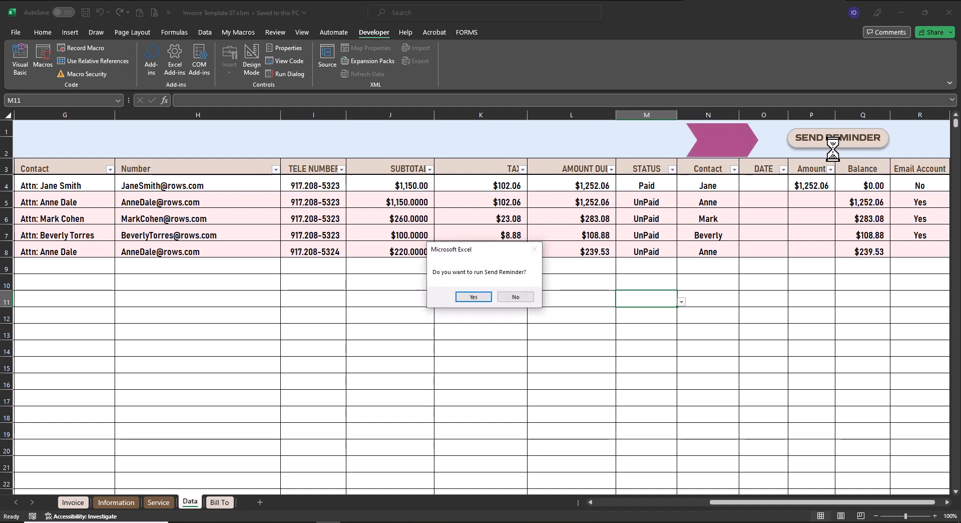
click(474, 297)
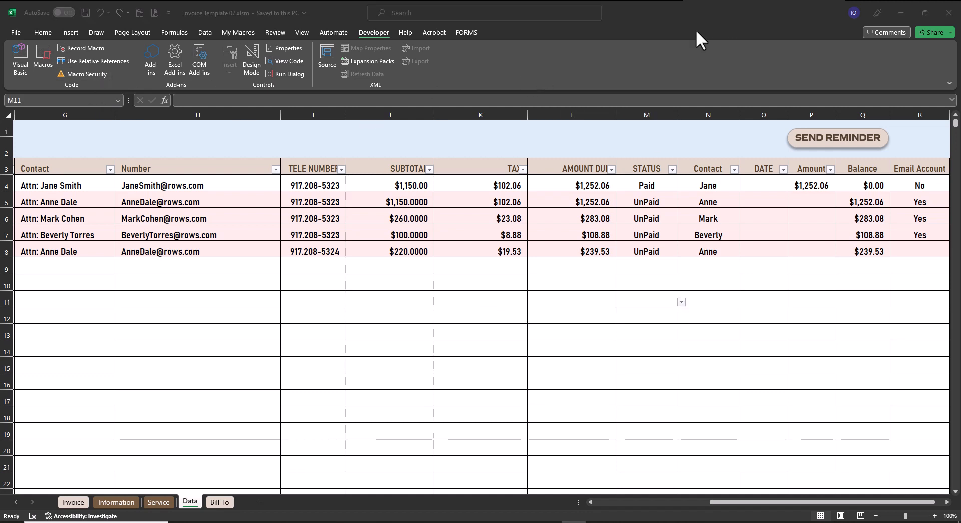
click(715, 500)
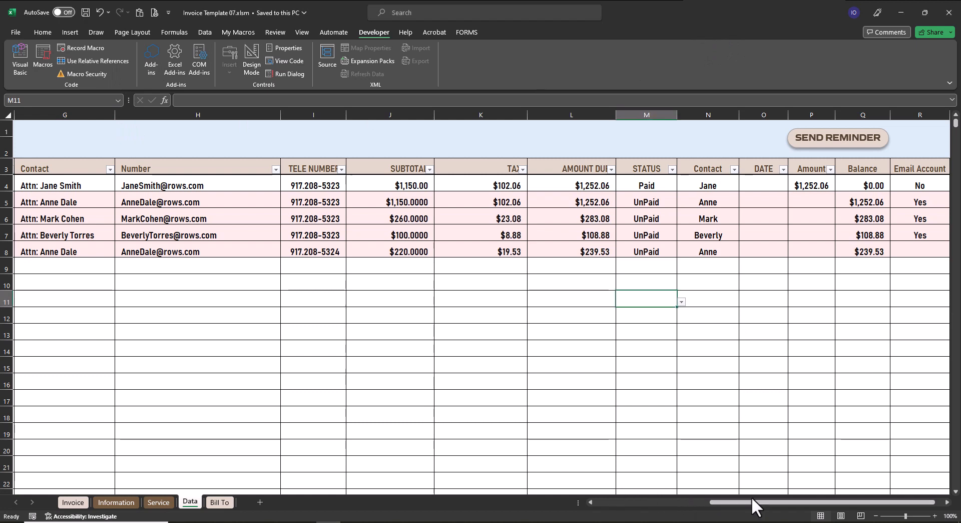
click(840, 146)
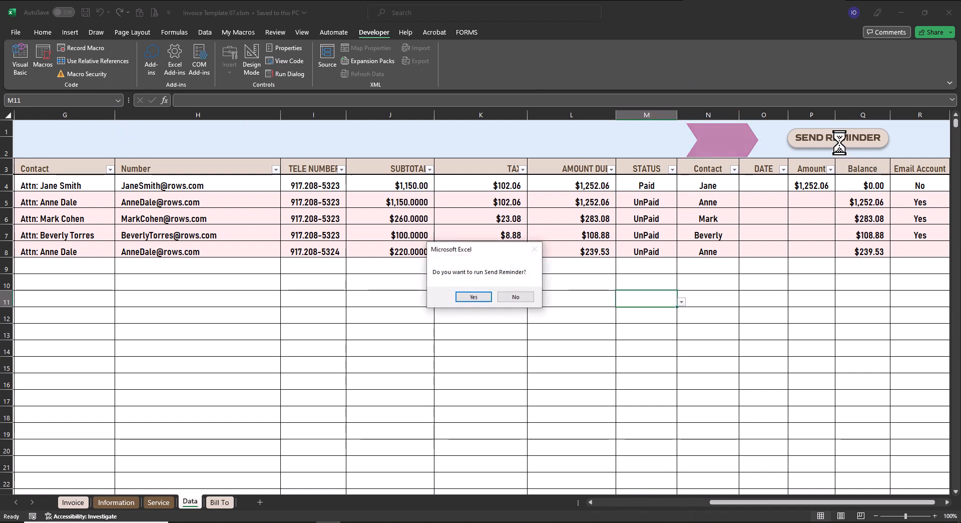
click(474, 297)
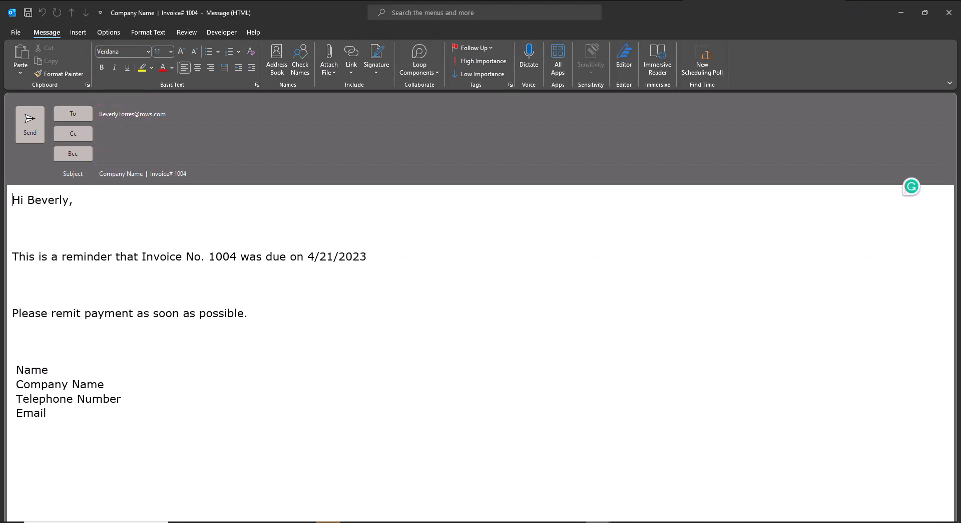
click(601, 503)
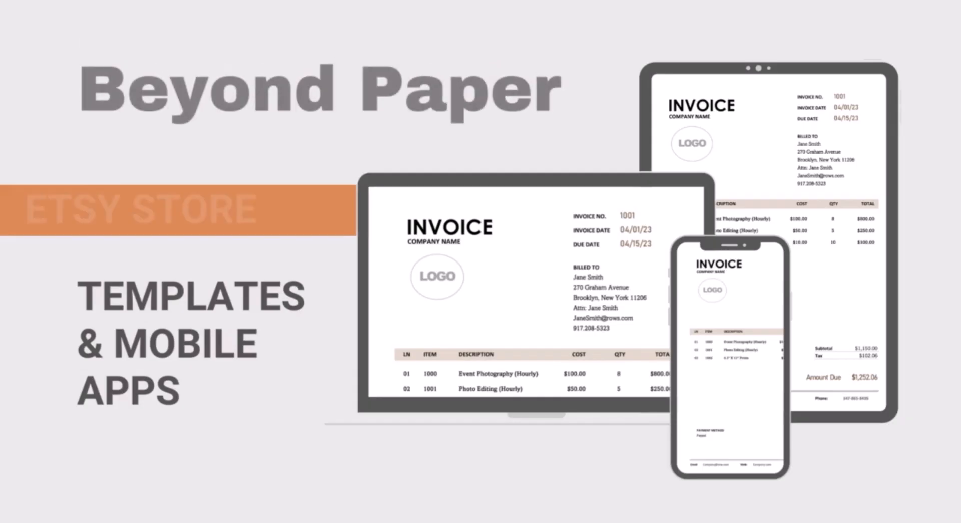